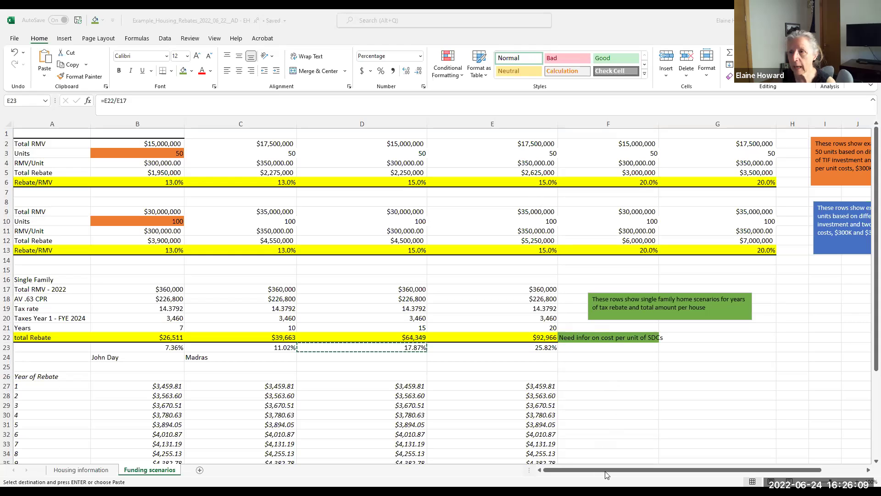
# View the notes explaining the 50-unit and 100-unit scenarios beside the funding tables.
pyautogui.click(663, 473)
pyautogui.moveTo(683, 470); pyautogui.dragTo(703, 471)
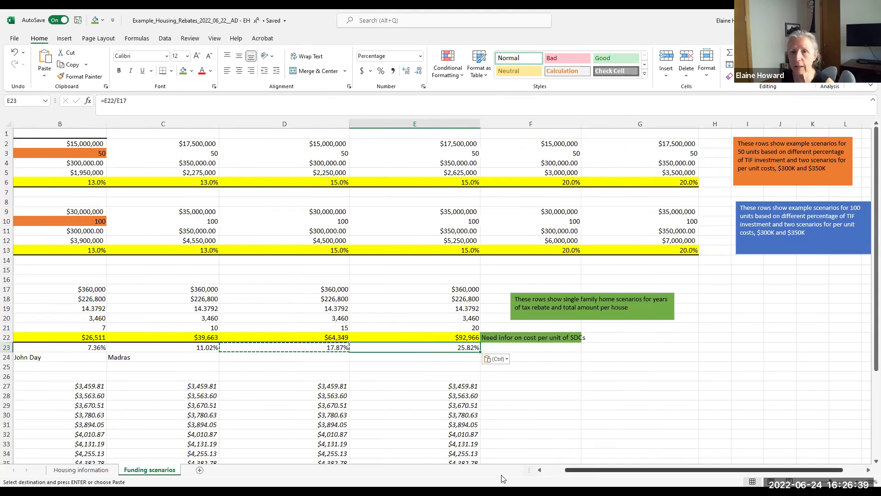
pyautogui.hscroll(-1, 213, 222)
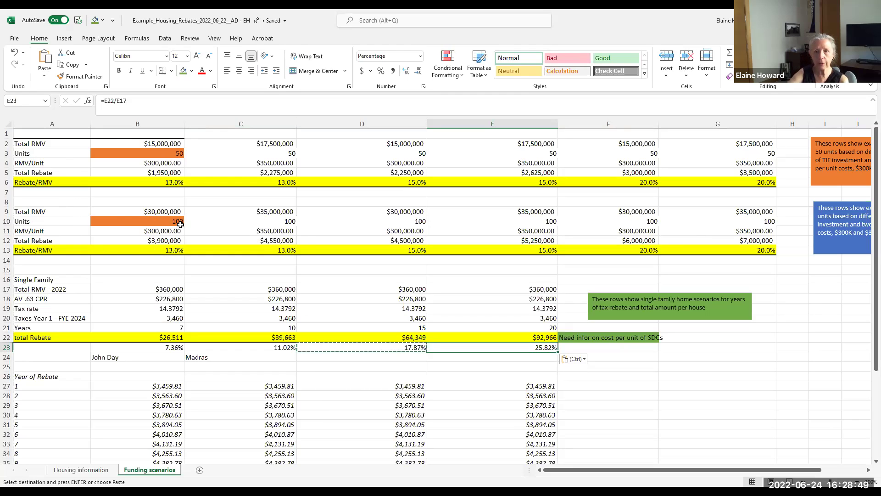
# Examine the 100-unit scenario's unit count and its Total Rebate cells in row 12 across columns B to E.
pyautogui.click(164, 221)
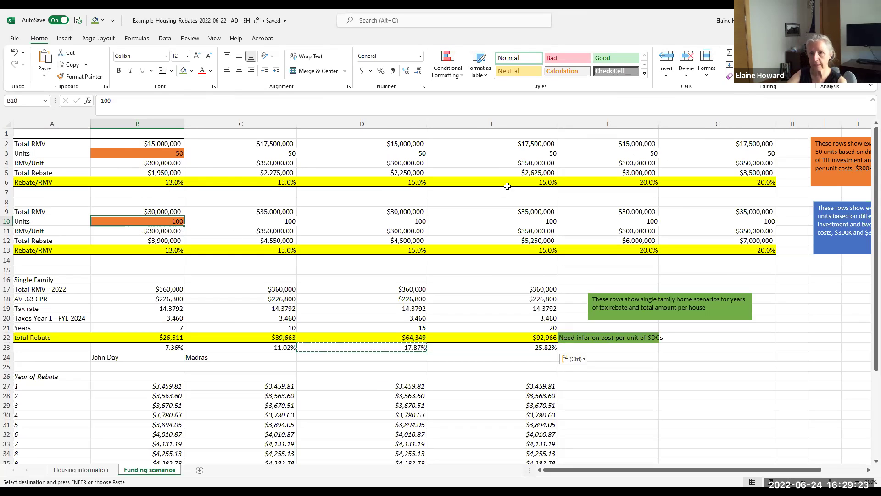
pyautogui.click(161, 252)
pyautogui.click(127, 240)
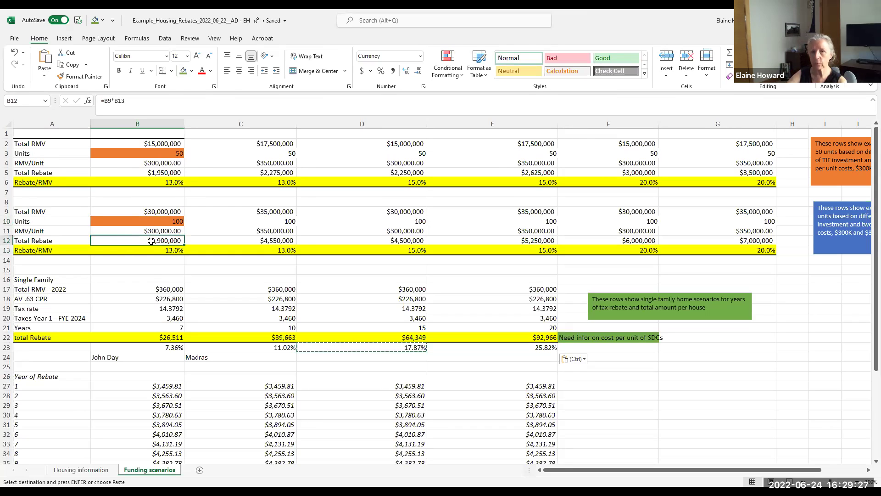
pyautogui.click(255, 242)
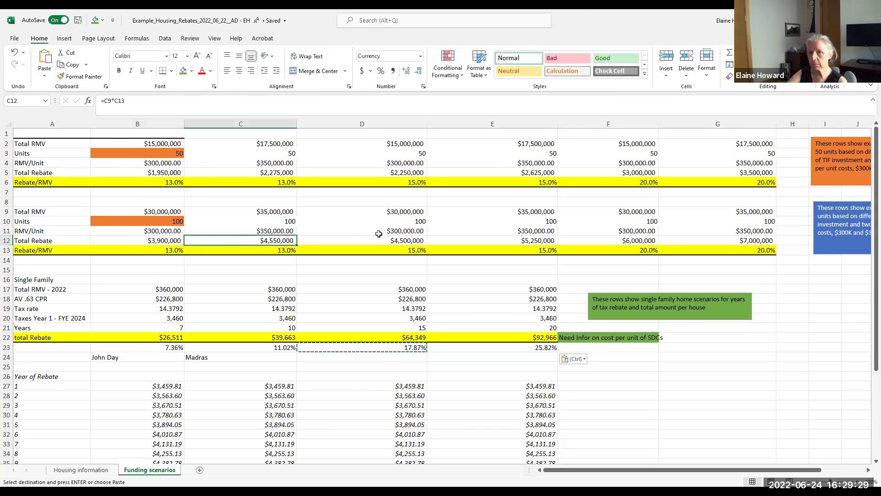
pyautogui.click(380, 244)
pyautogui.click(484, 237)
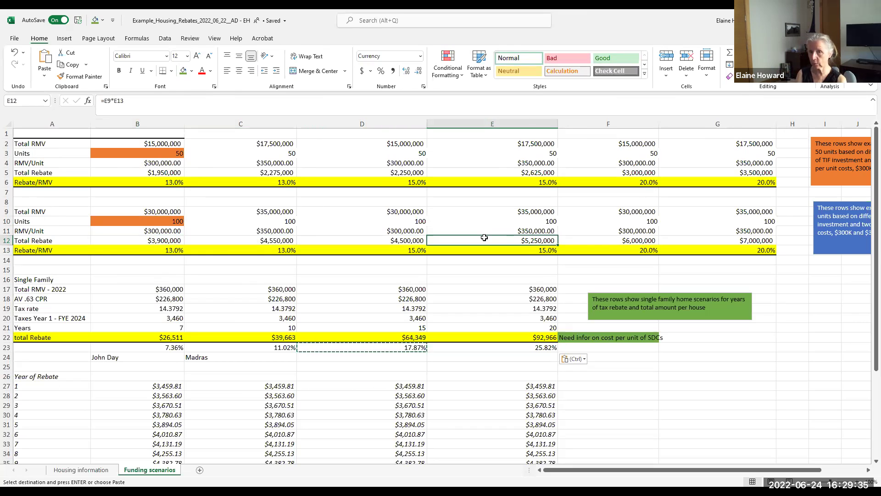
pyautogui.click(146, 242)
pyautogui.click(250, 238)
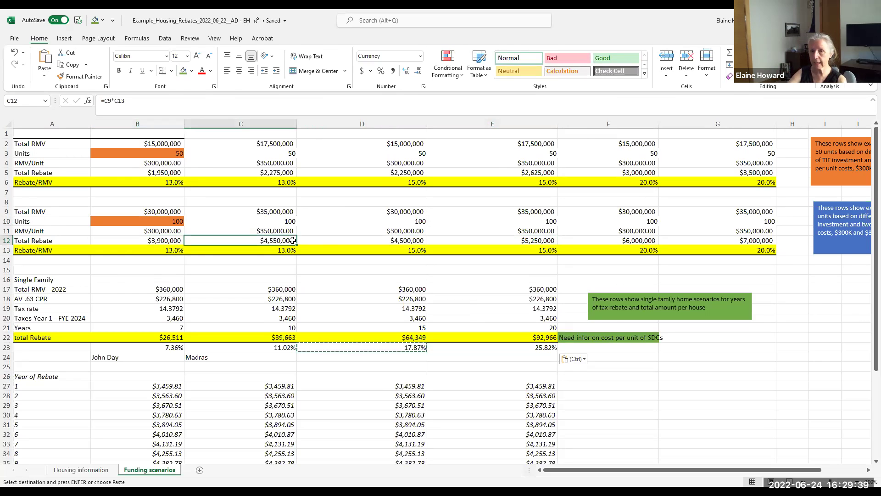
pyautogui.click(343, 240)
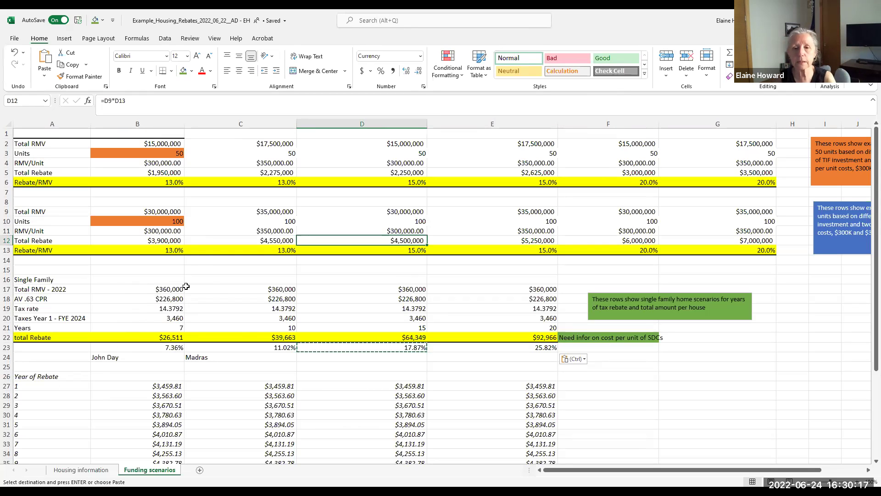
# Review the single-family inputs in column B from Total RMV to first-year taxes, plus the rebate years across row 21.
pyautogui.click(118, 290)
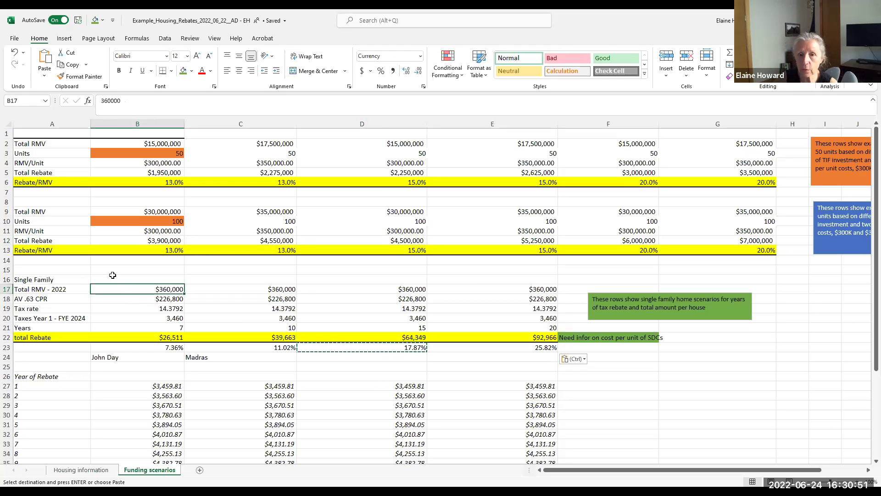
pyautogui.click(139, 300)
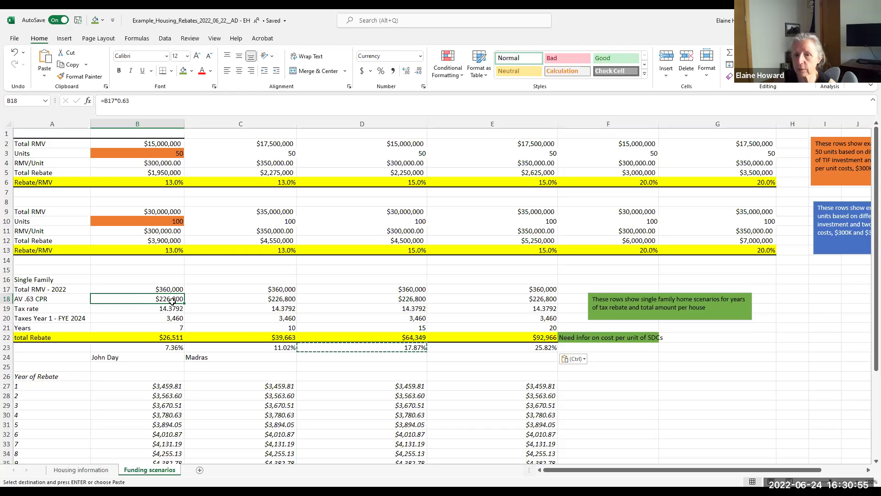
pyautogui.click(143, 308)
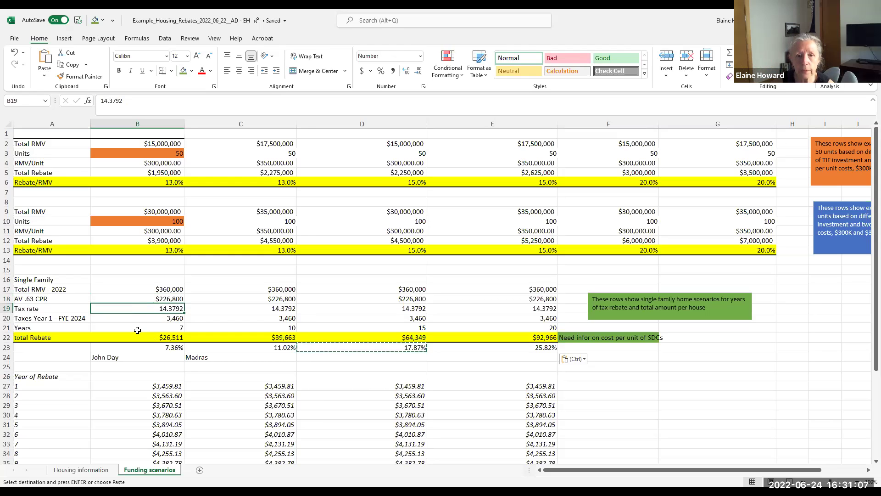
pyautogui.click(141, 320)
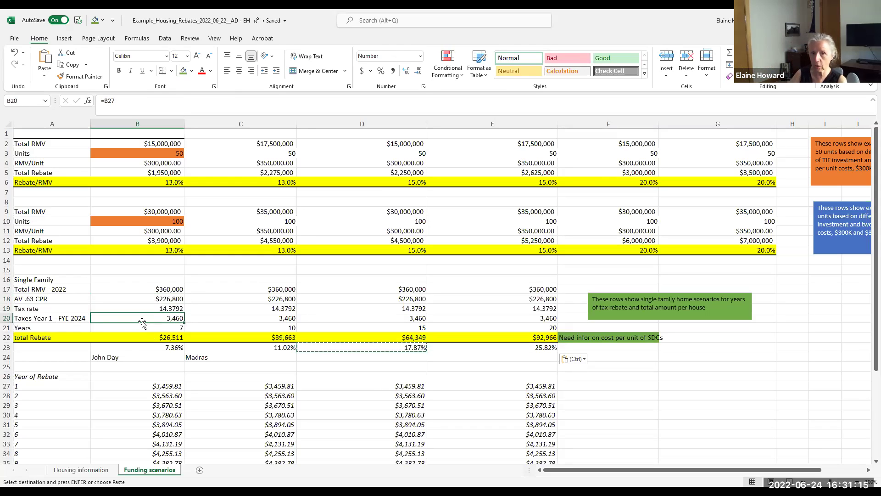
pyautogui.click(156, 329)
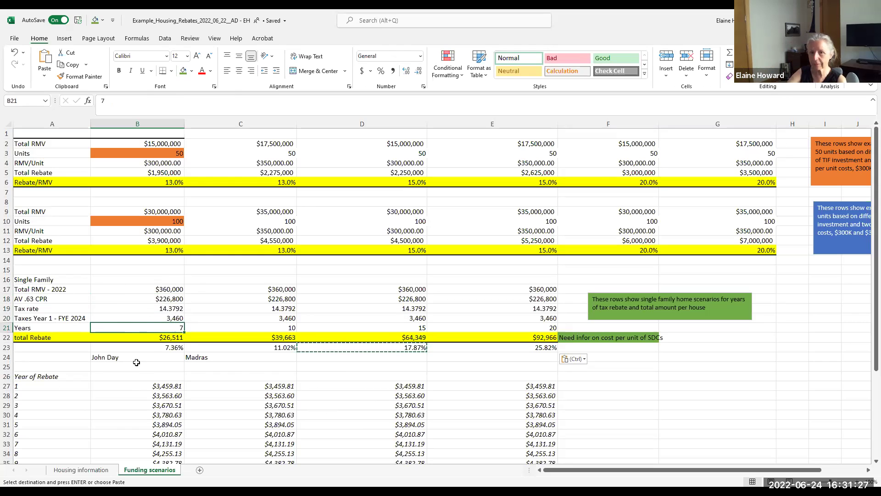
pyautogui.press('Right')
pyautogui.press('Right')
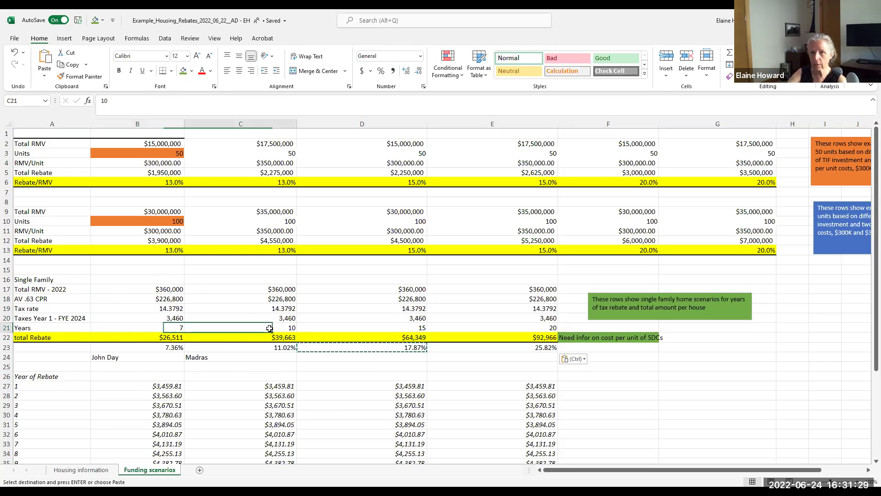
pyautogui.click(542, 327)
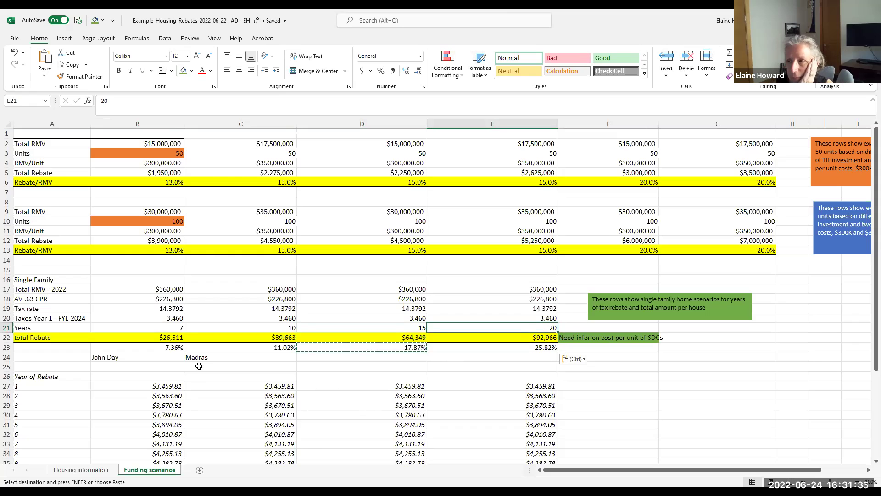
# Inspect the single-family total Rebate formulas in row 22 across columns B to E.
pyautogui.click(136, 338)
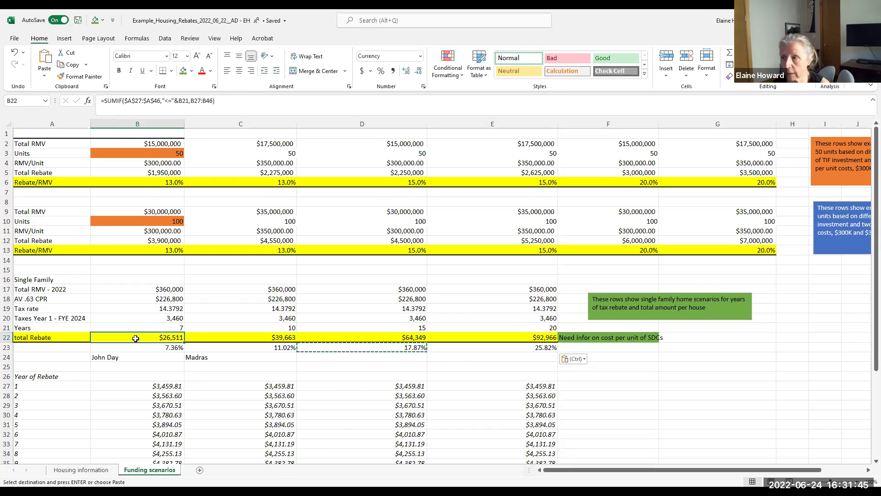
pyautogui.click(261, 337)
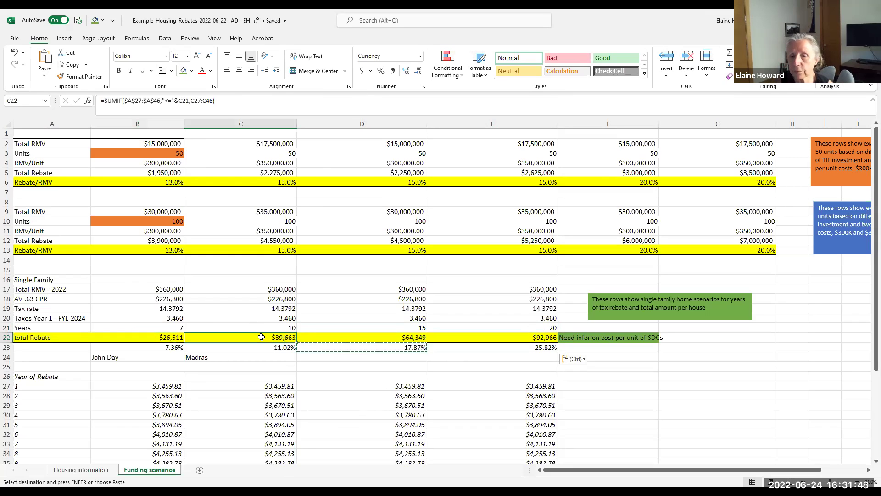
pyautogui.click(391, 337)
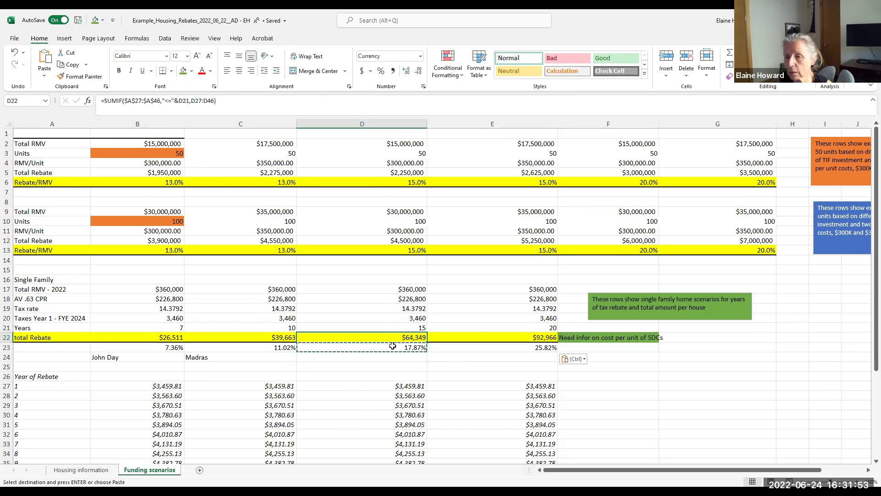
pyautogui.click(496, 336)
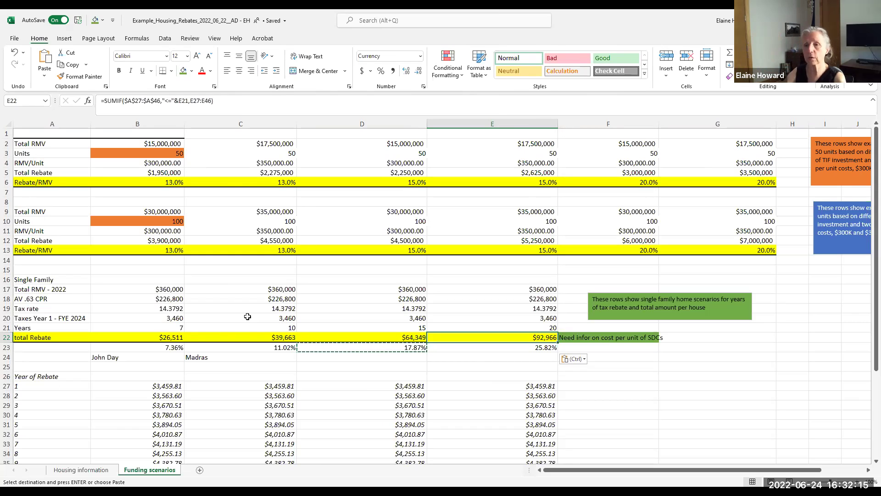
# Compare the single-family Years entries in row 21 with the total rebates for the 7-year and 10-year scenarios.
pyautogui.click(473, 327)
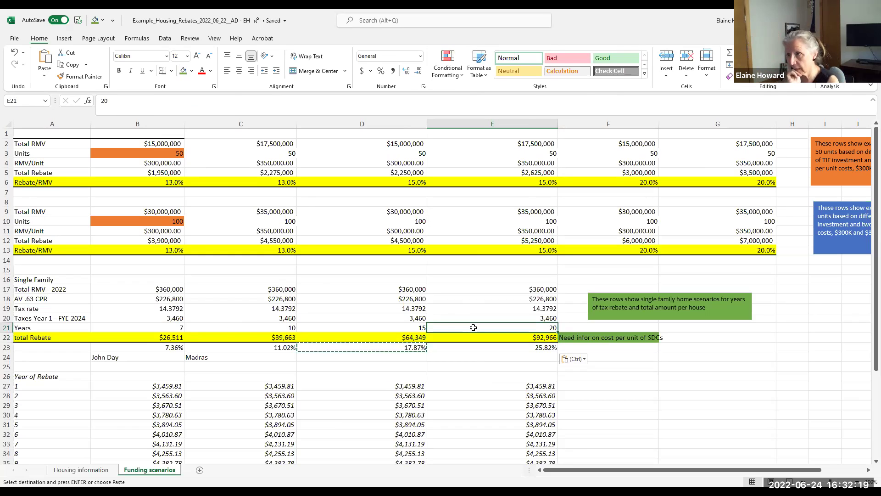
pyautogui.click(164, 327)
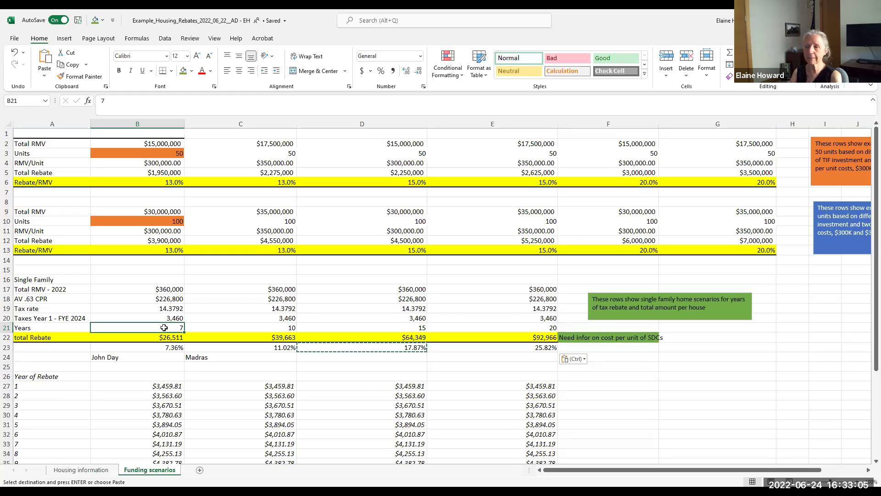
pyautogui.click(250, 335)
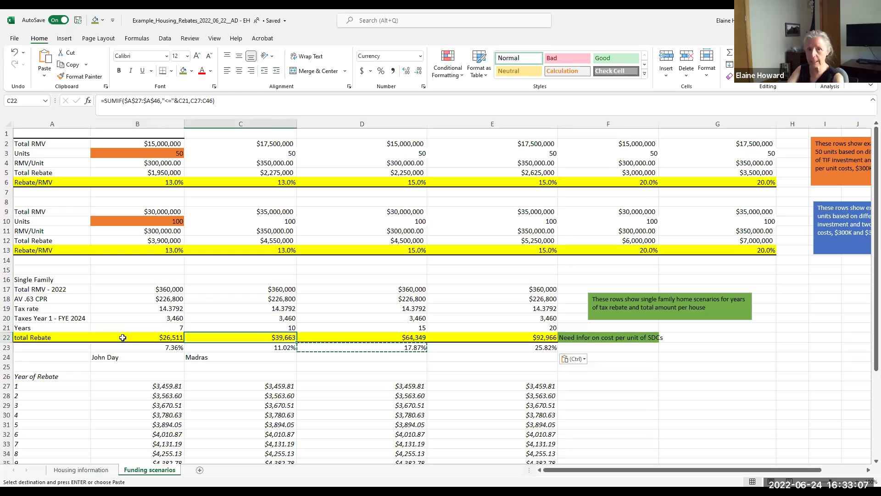
pyautogui.click(122, 327)
pyautogui.click(206, 328)
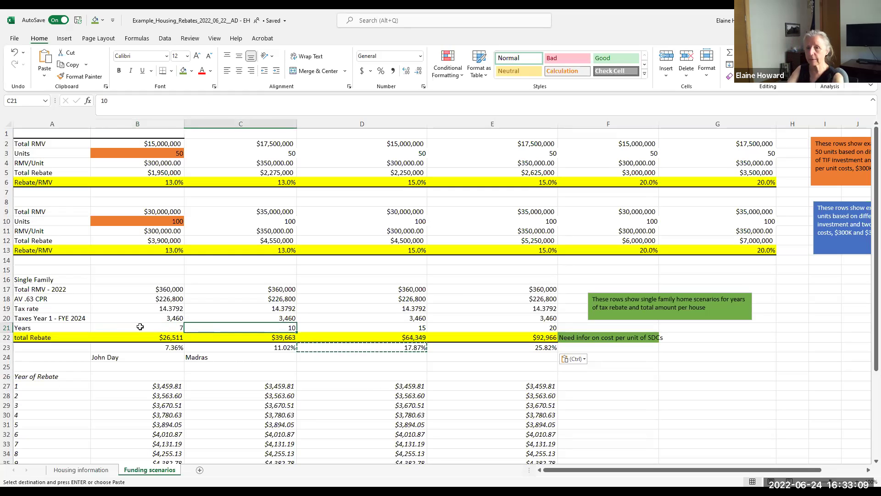
pyautogui.click(131, 326)
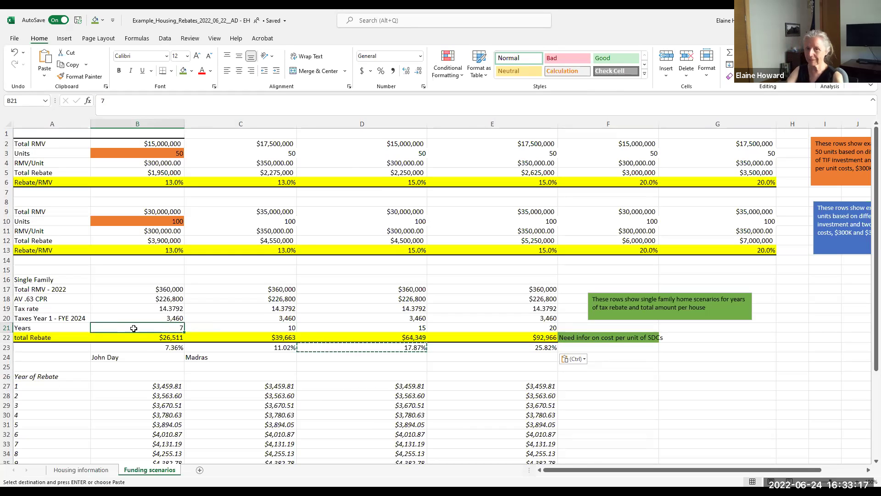
pyautogui.click(149, 337)
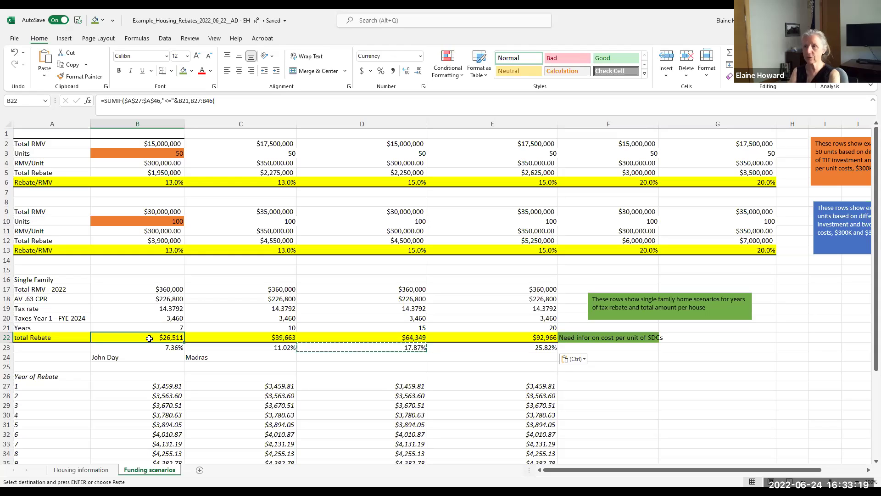